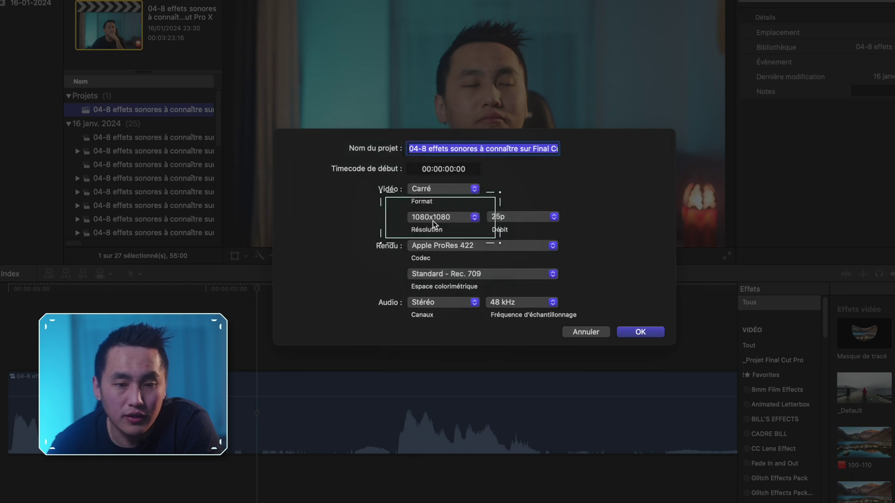
left_click(432, 219)
left_click(432, 220)
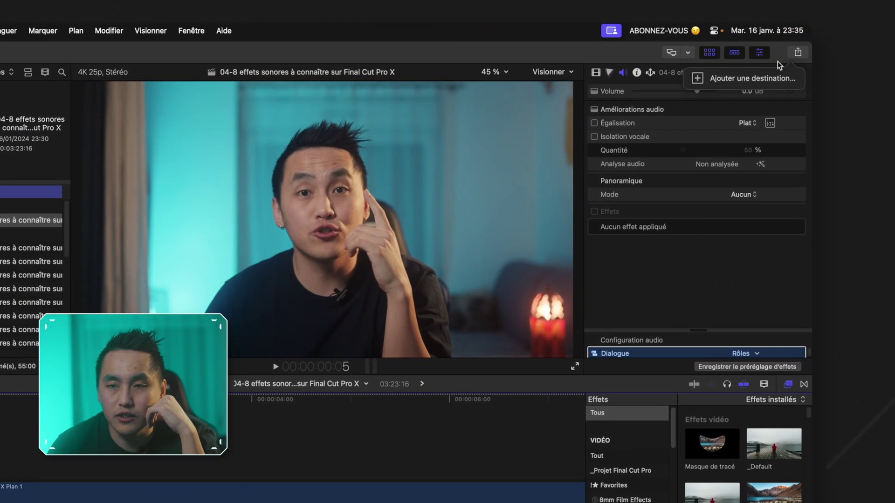
Add an Exporter le fichier share destination with Vidéo et audio format, H.264 video codec and the Enregistrer uniquement action
left_click(767, 76)
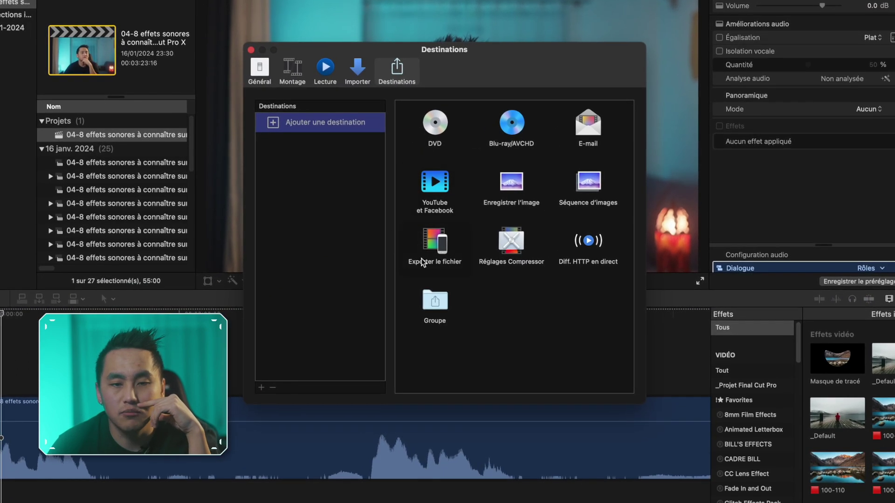
double_click(438, 245)
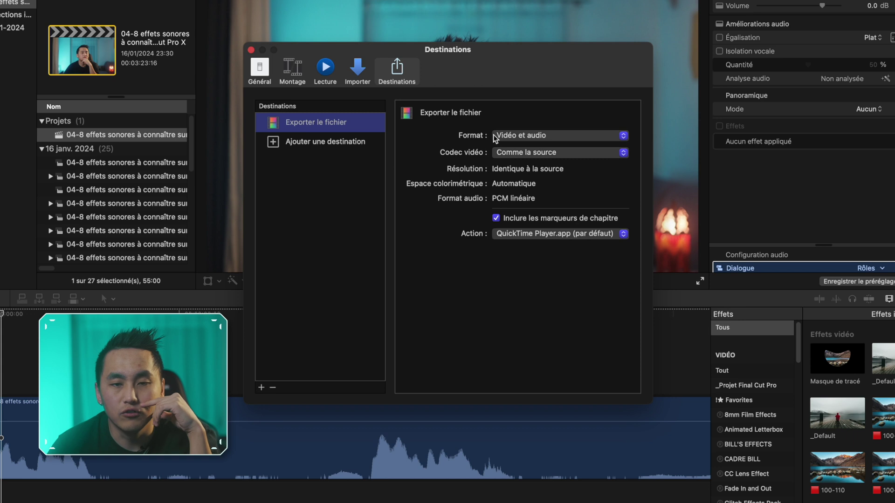
left_click(500, 137)
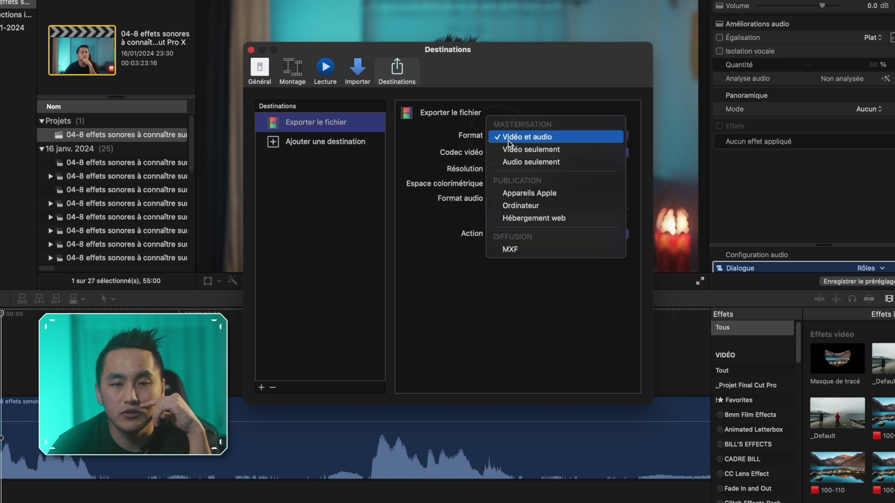
left_click(559, 138)
left_click(508, 154)
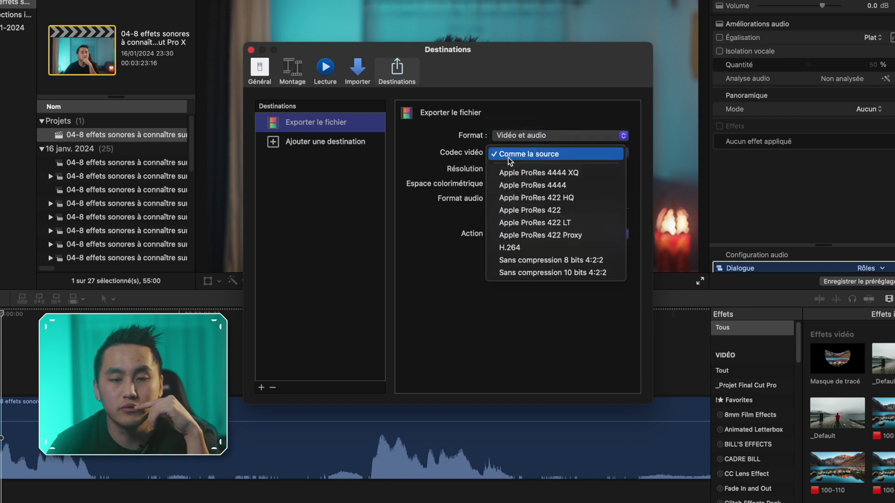
left_click(536, 248)
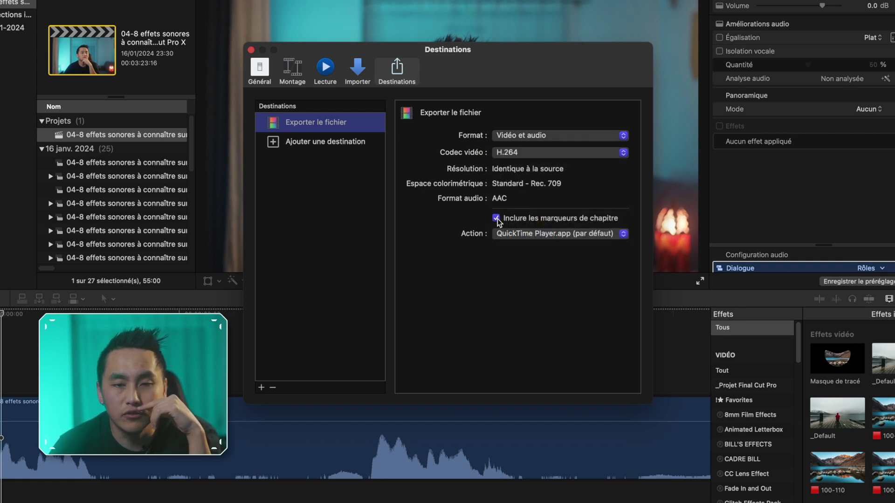
left_click(522, 234)
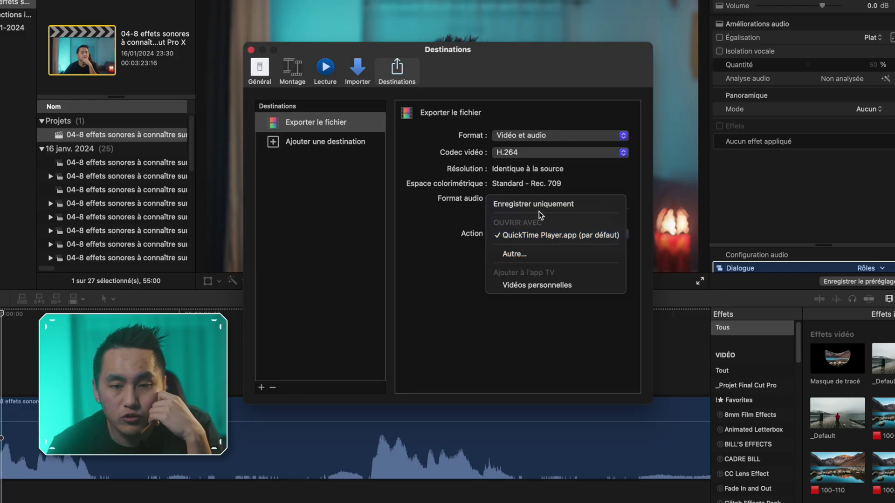
left_click(561, 205)
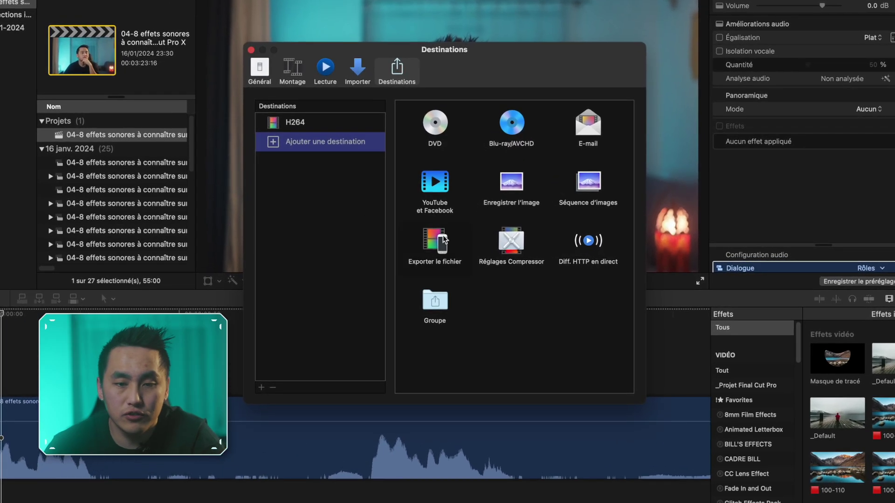
Add another Exporter le fichier destination using Vidéo et audio, the Apple ProRes 422 HQ codec and the Enregistrer uniquement action
left_click(444, 238)
left_click(537, 136)
left_click(523, 139)
left_click(519, 153)
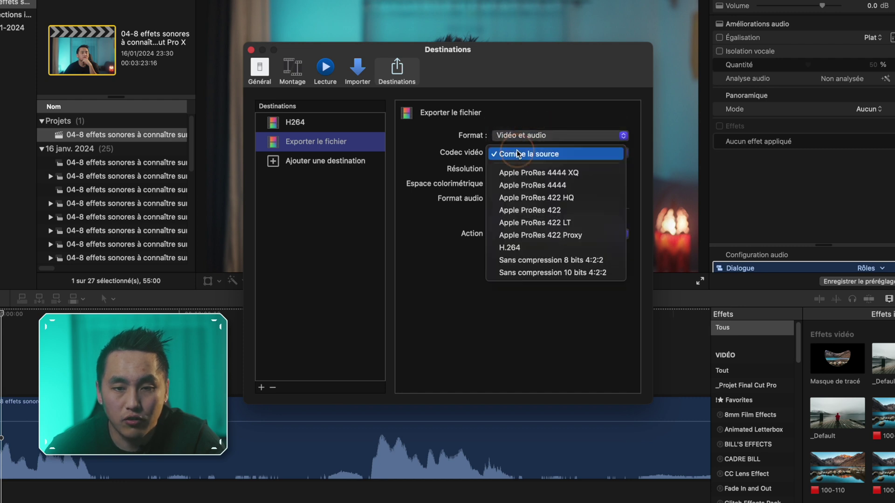
left_click(567, 199)
left_click(523, 234)
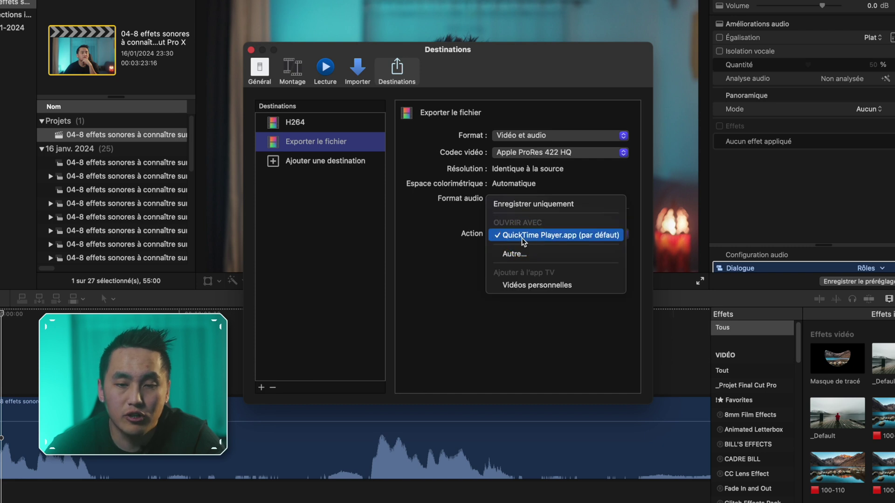
left_click(537, 205)
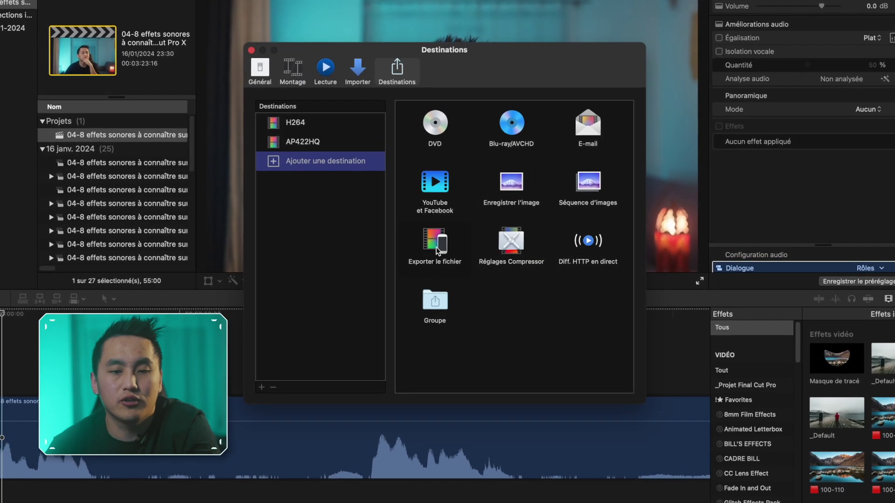
Add a third Exporter le fichier destination with the Apple ProRes 4444 codec and the Enregistrer uniquement action
left_click_drag(434, 258, 321, 161)
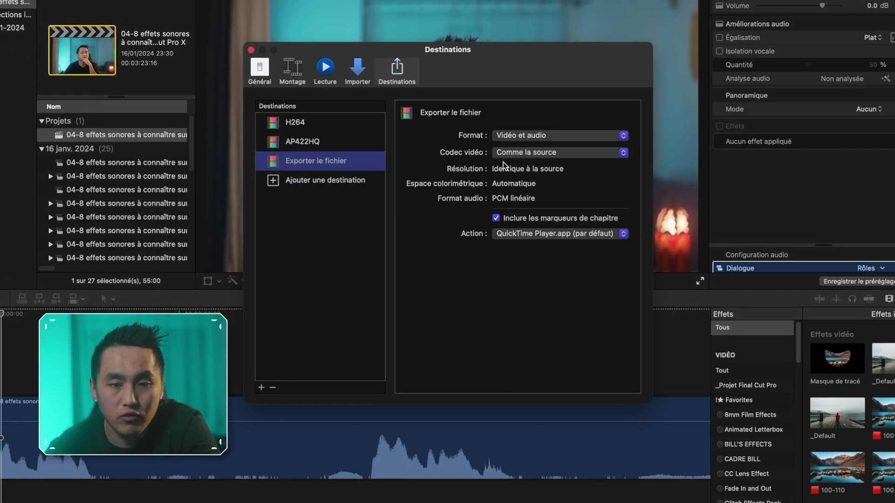
left_click(525, 153)
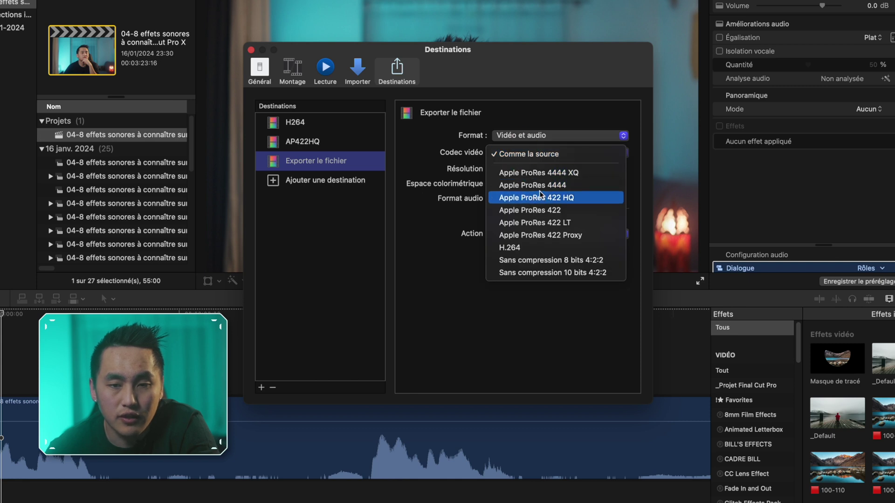
left_click(559, 185)
left_click(573, 233)
left_click(573, 204)
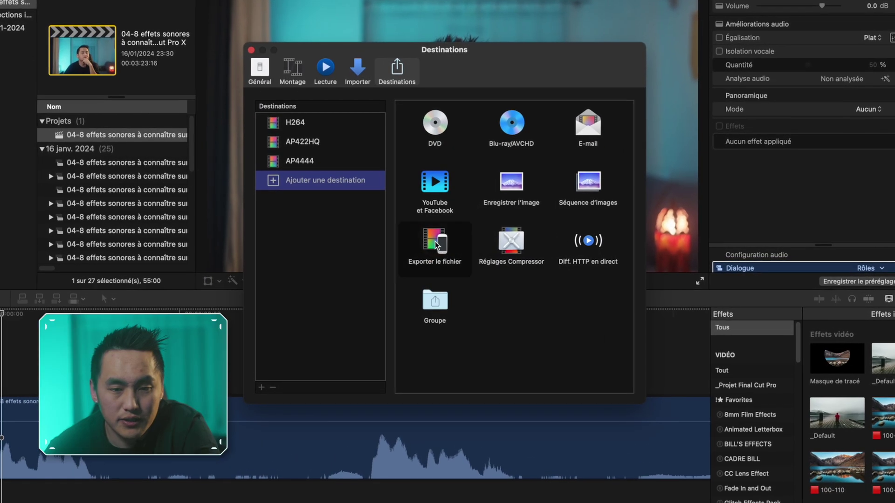
Add a fourth Exporter le fichier destination with the Audio seulement format and MP3 as its audio format
double_click(437, 244)
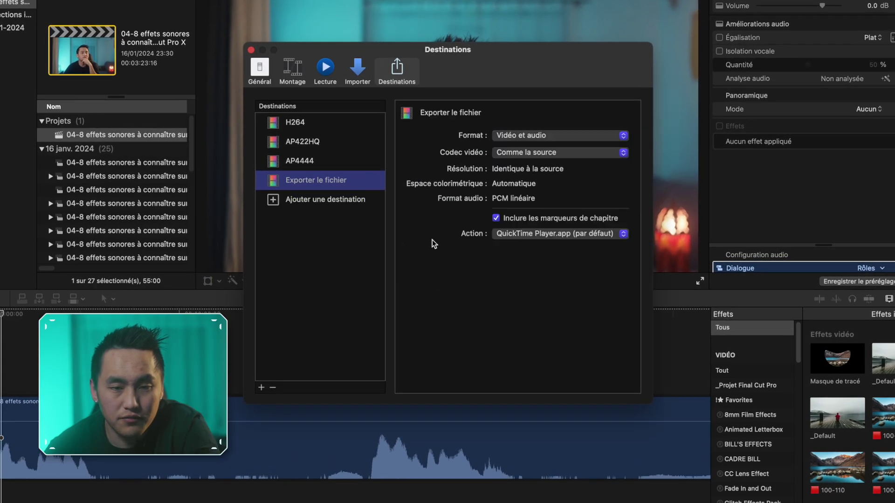
left_click(519, 140)
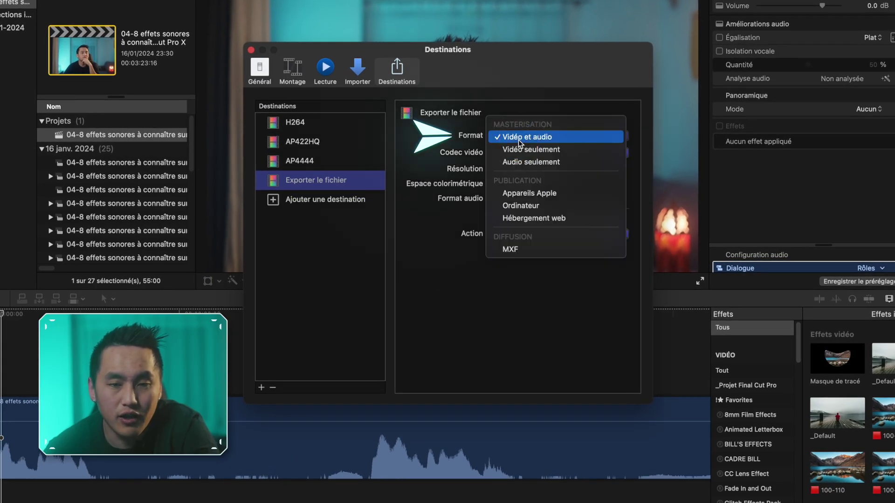
left_click(531, 163)
left_click(508, 203)
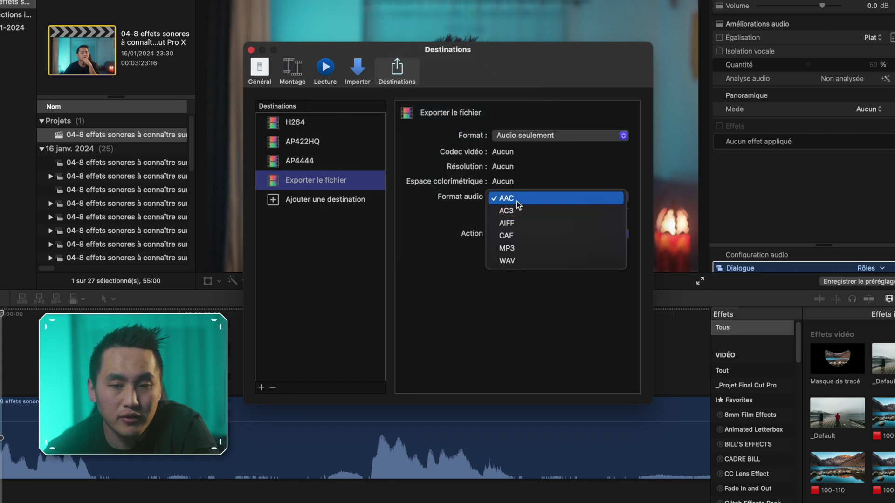
left_click(520, 250)
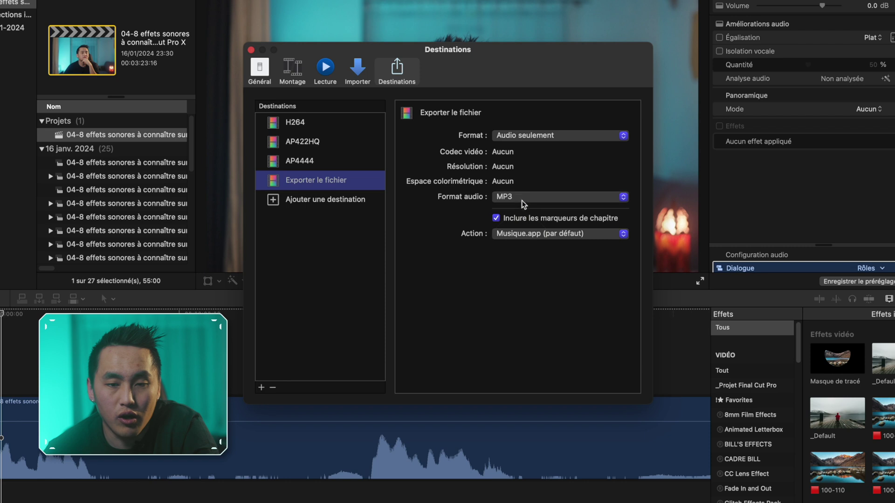
left_click(522, 200)
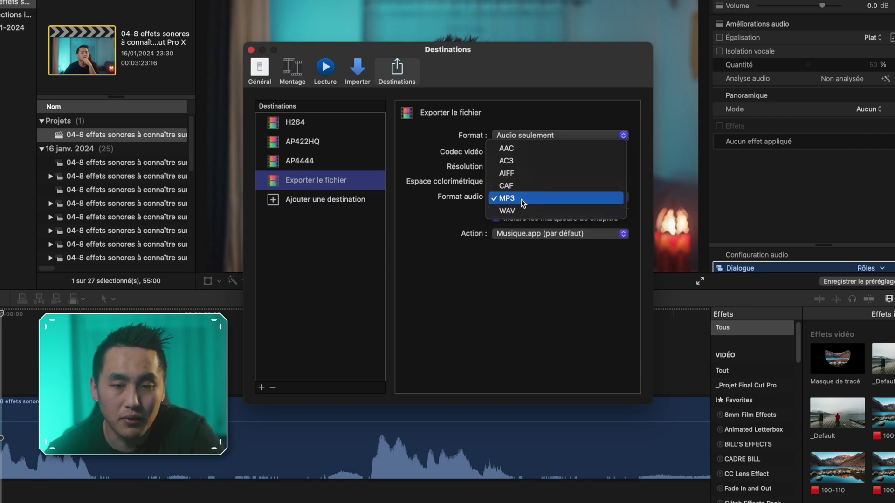
left_click(531, 200)
Set the MP3 destination's action to Enregistrer uniquement and rename it AUDIO SEULEMENT
left_click(533, 234)
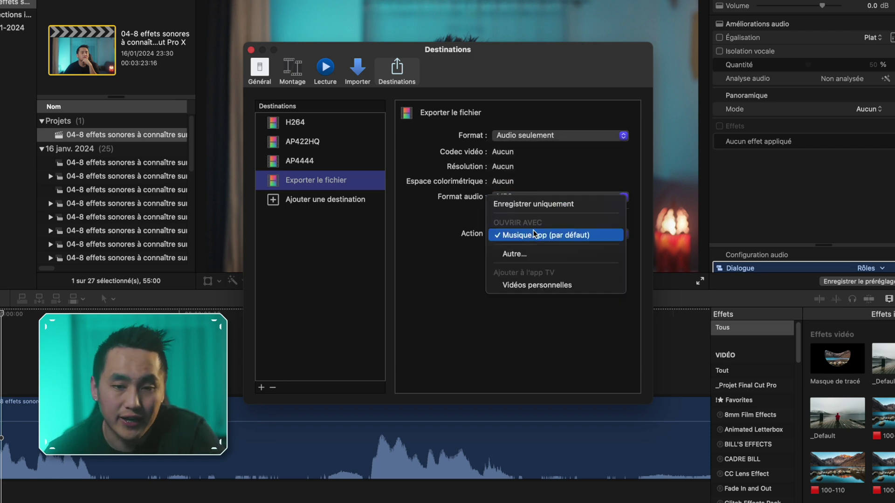
left_click(526, 205)
double_click(316, 179)
type("AUDIO SEULEMENT")
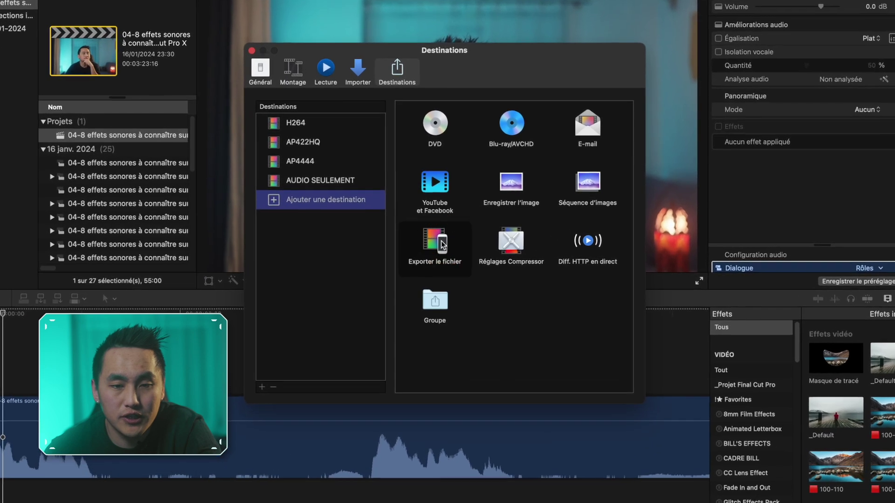
Add an Exporter le fichier destination with the Ordinateur format, Multi-passage H.264 (mieux) codec and Enregistrer uniquement action
double_click(441, 244)
left_click(530, 138)
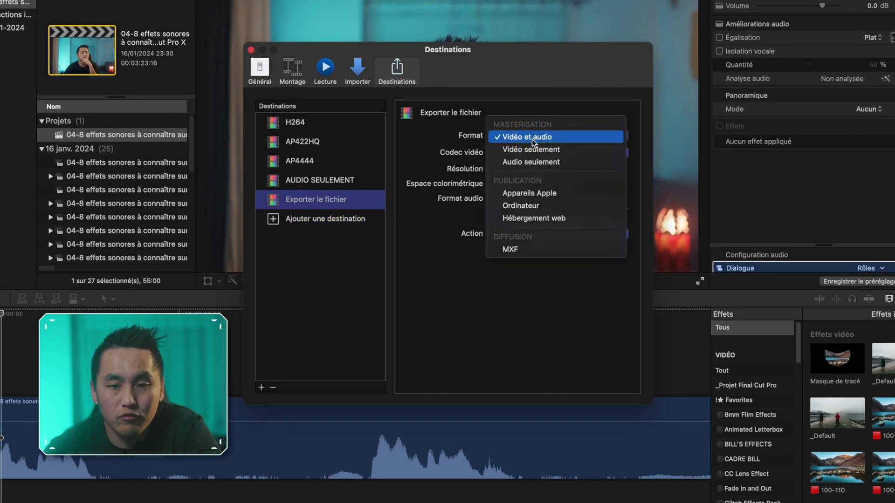
left_click(522, 205)
left_click(540, 154)
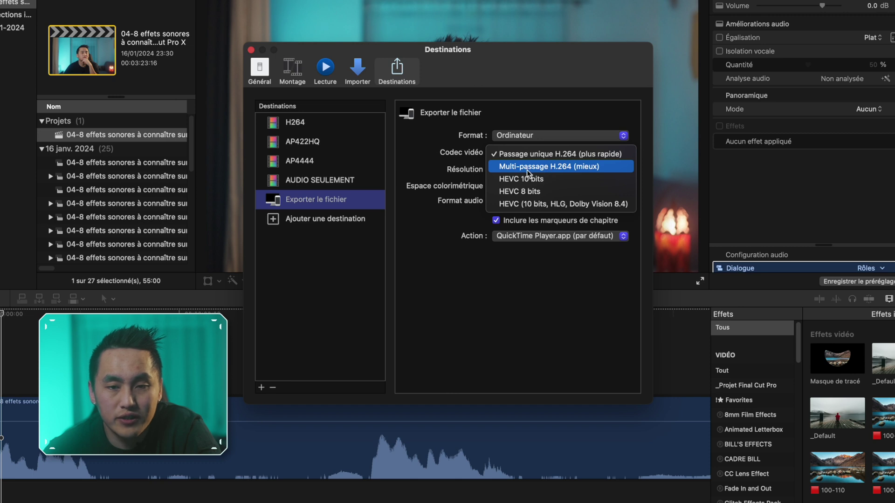
left_click(591, 167)
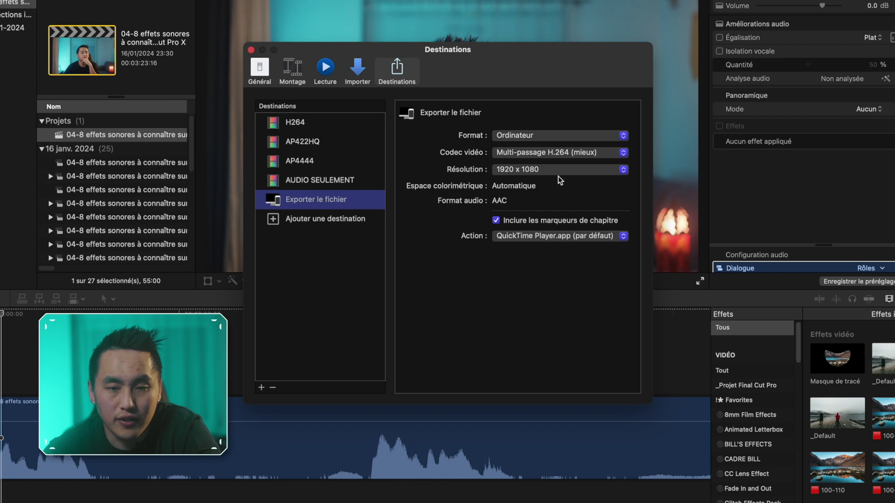
left_click(537, 234)
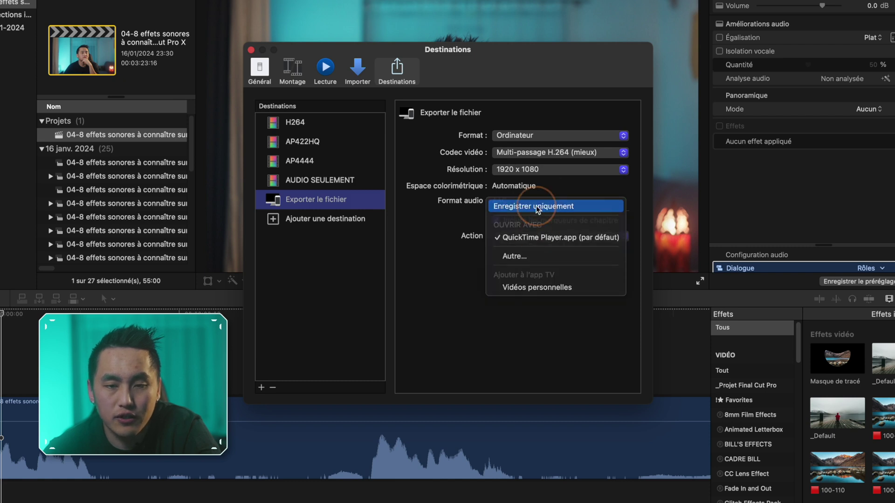
left_click(537, 208)
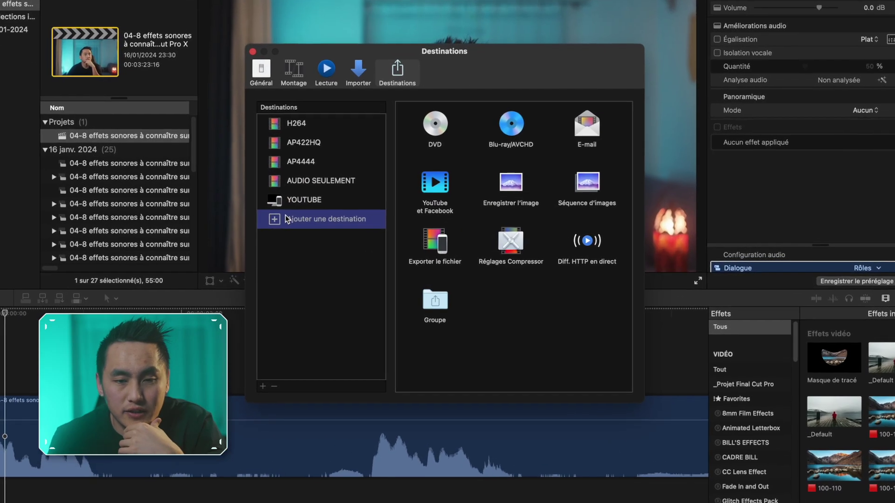
Add a PNG image destination named SCREEN and close the Destinations settings
left_click(286, 219)
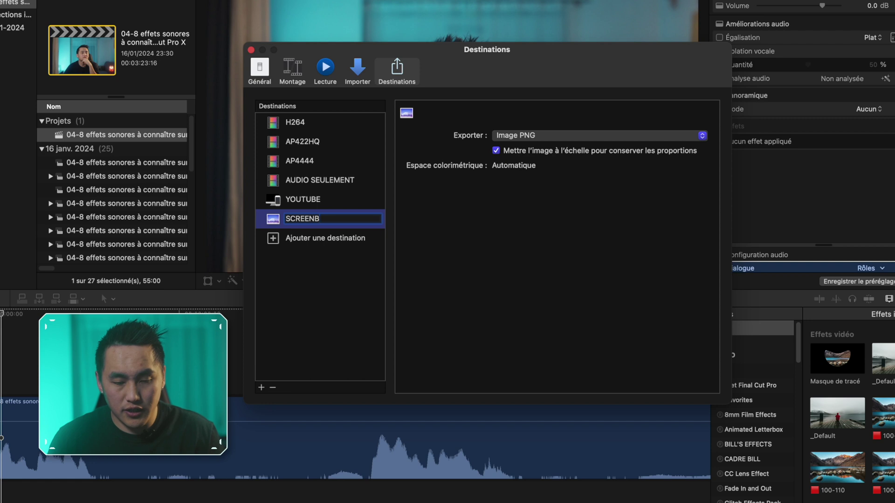
key("BackSpace")
left_click(326, 161)
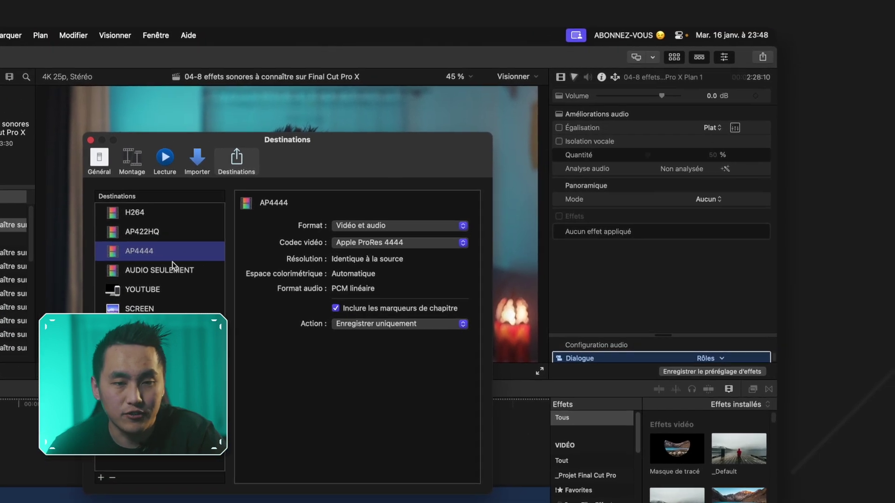
key("super+w")
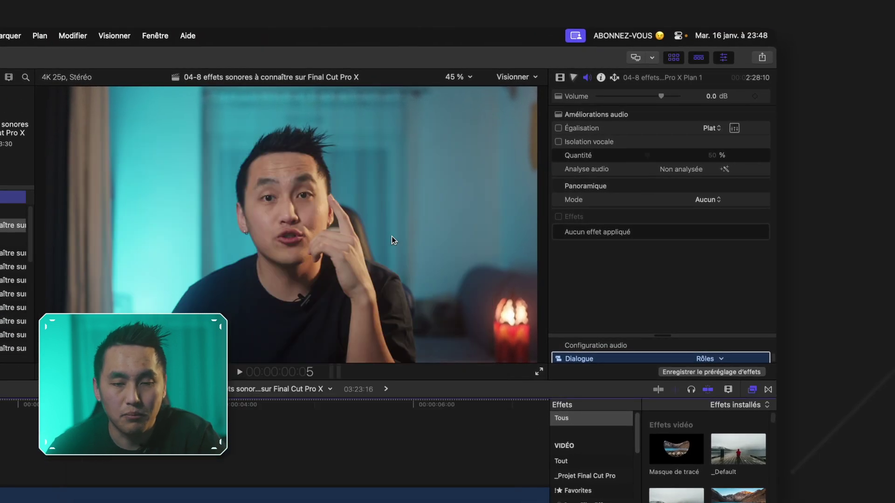
Reopen the Destinations settings from the share list and make H264 the default destination
left_click(761, 57)
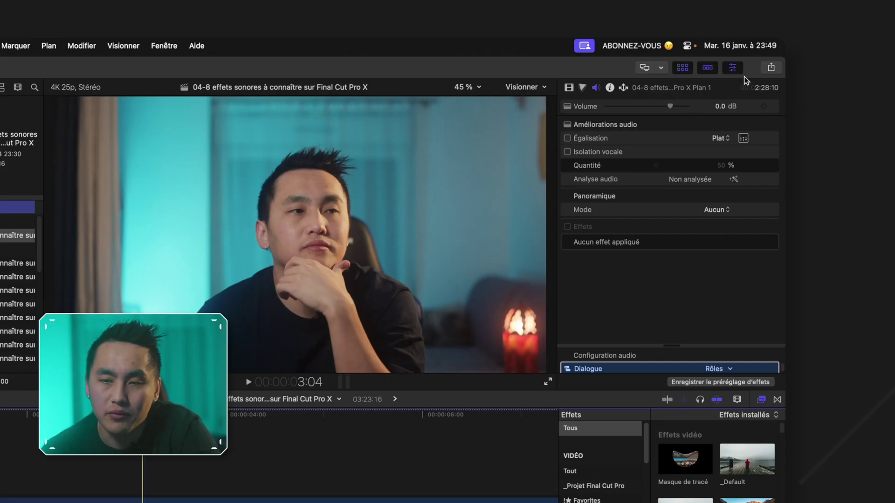
left_click(770, 69)
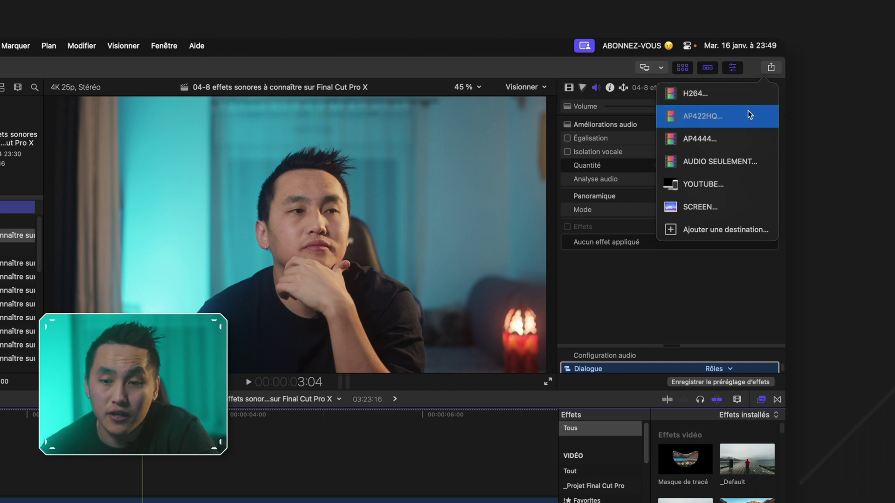
left_click(720, 230)
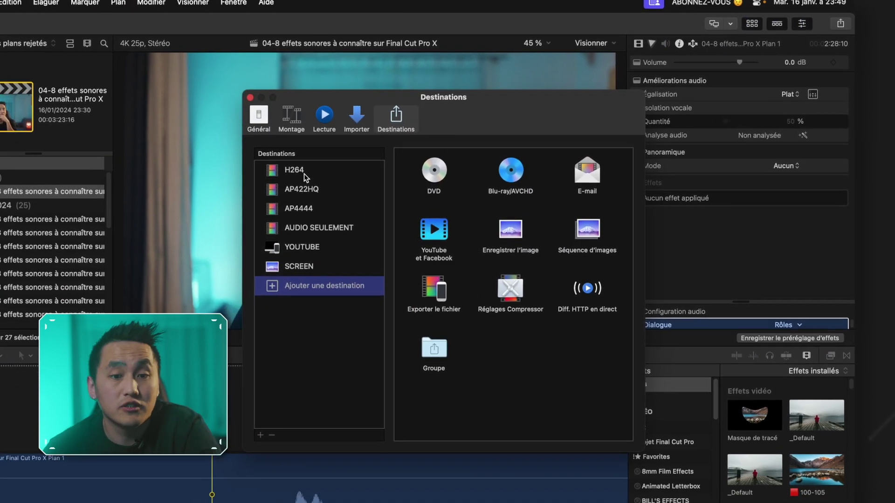
right_click(309, 169)
left_click(366, 149)
right_click(308, 174)
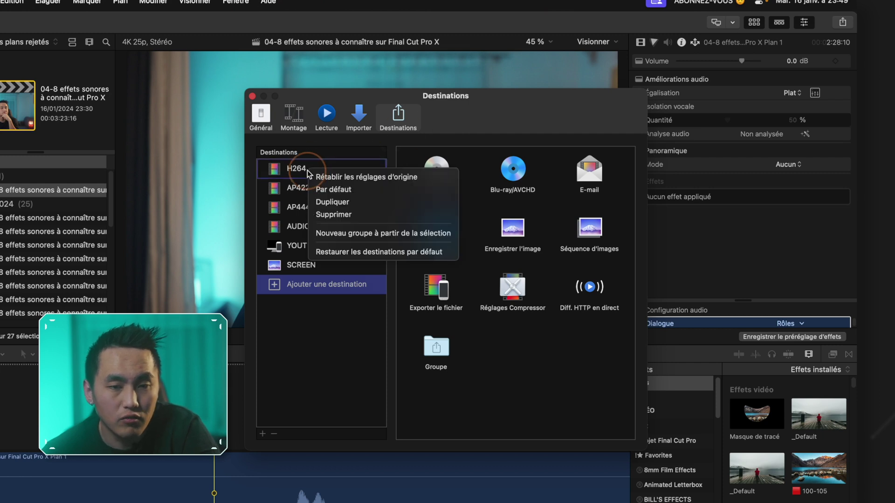
left_click(333, 188)
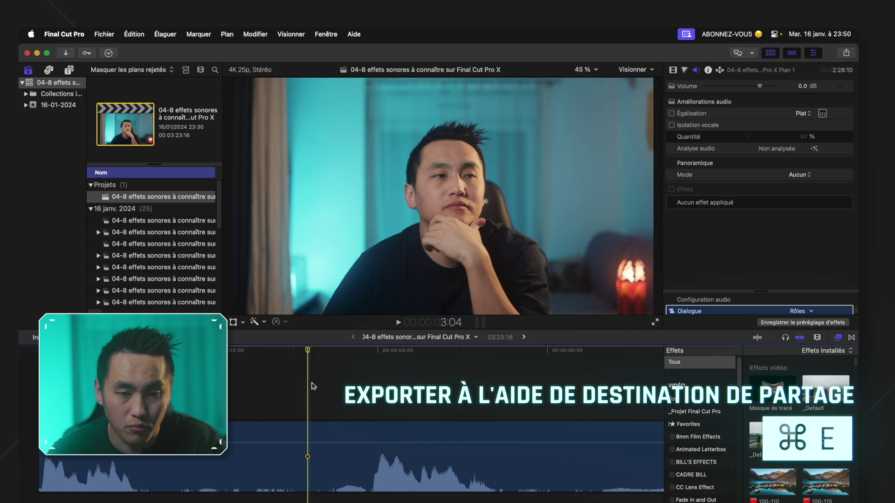
Start exporting the project with the default H264 destination and proceed to choosing the save location
key("super+e")
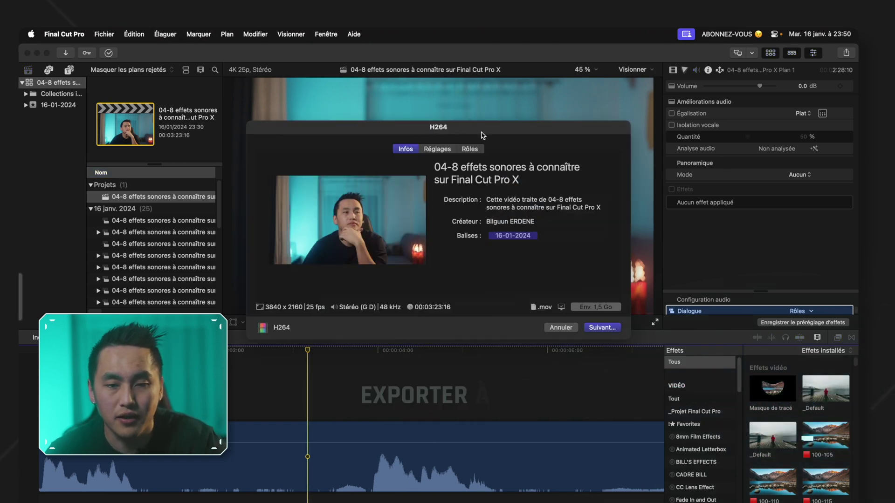
left_click(602, 328)
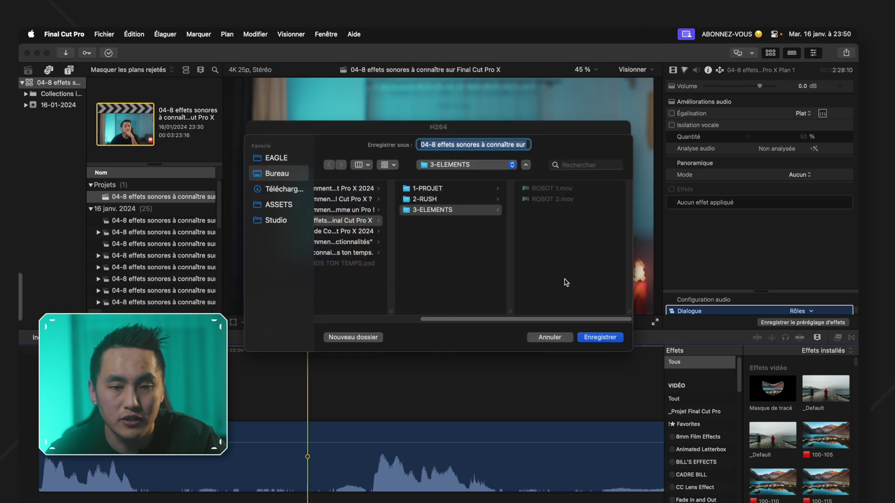